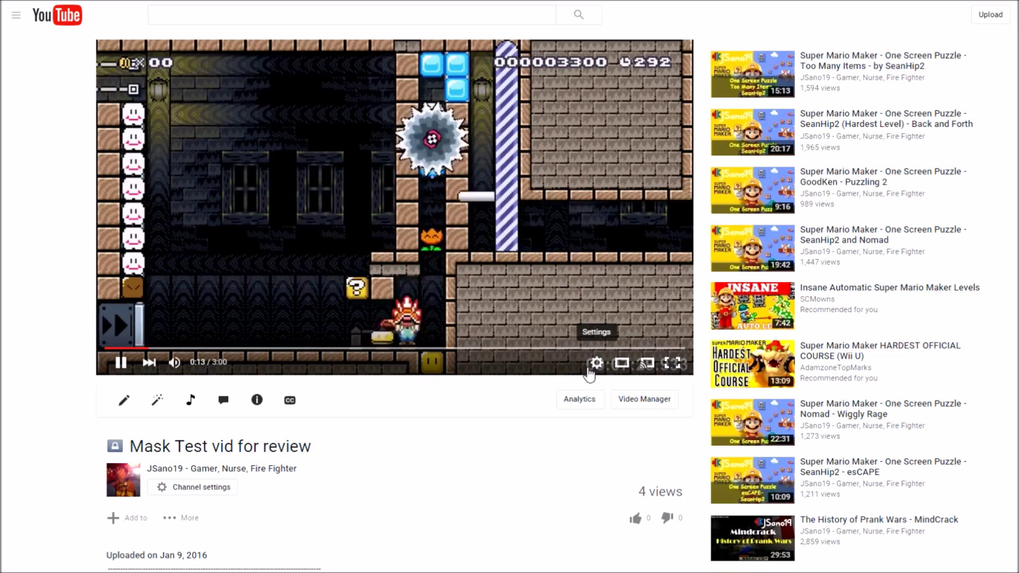
Step: Reset playback speed to Normal and raise the quality from 480p to 720p60 HD
left_click(592, 366)
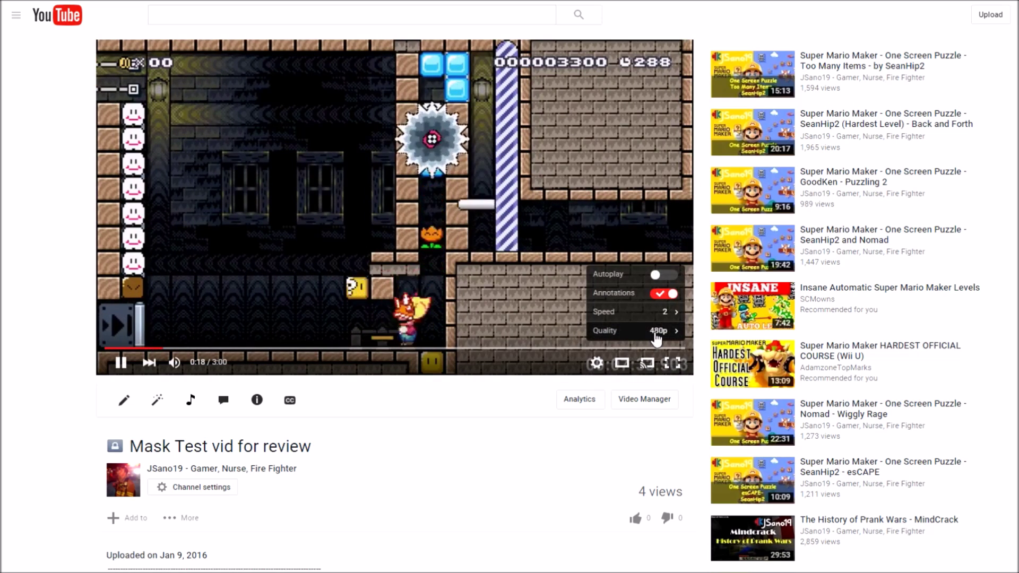
left_click(673, 312)
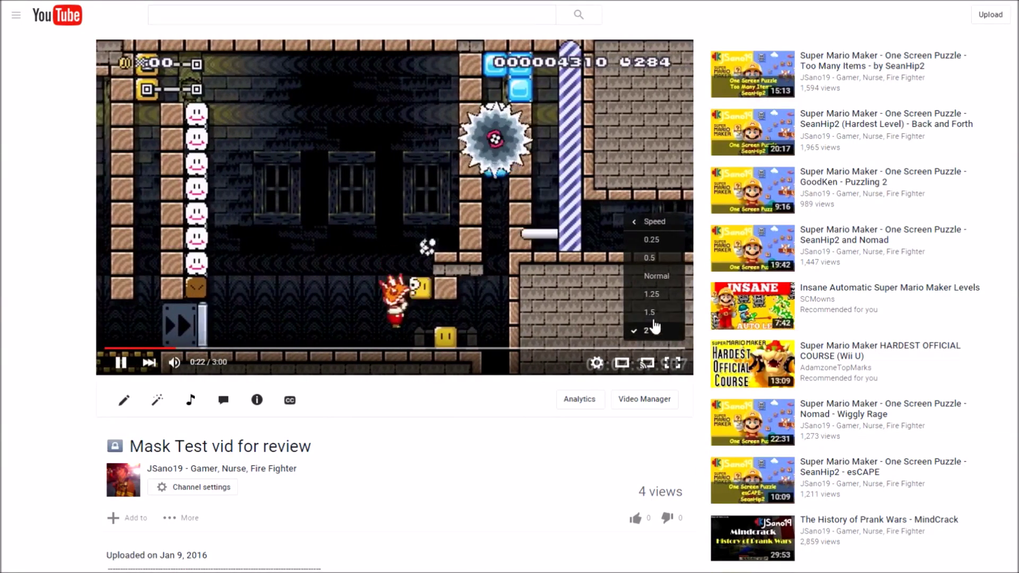
left_click(653, 271)
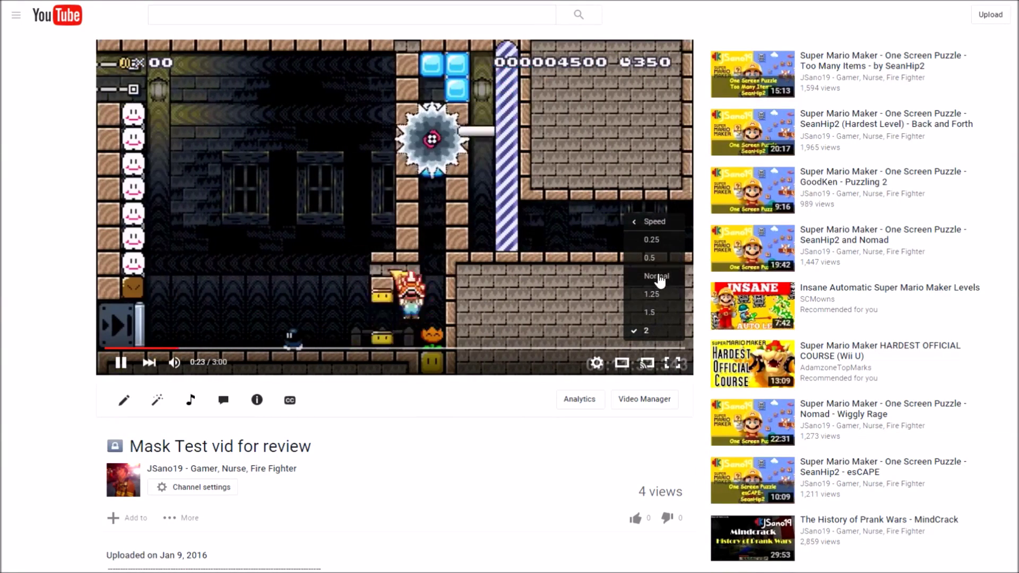
left_click(598, 365)
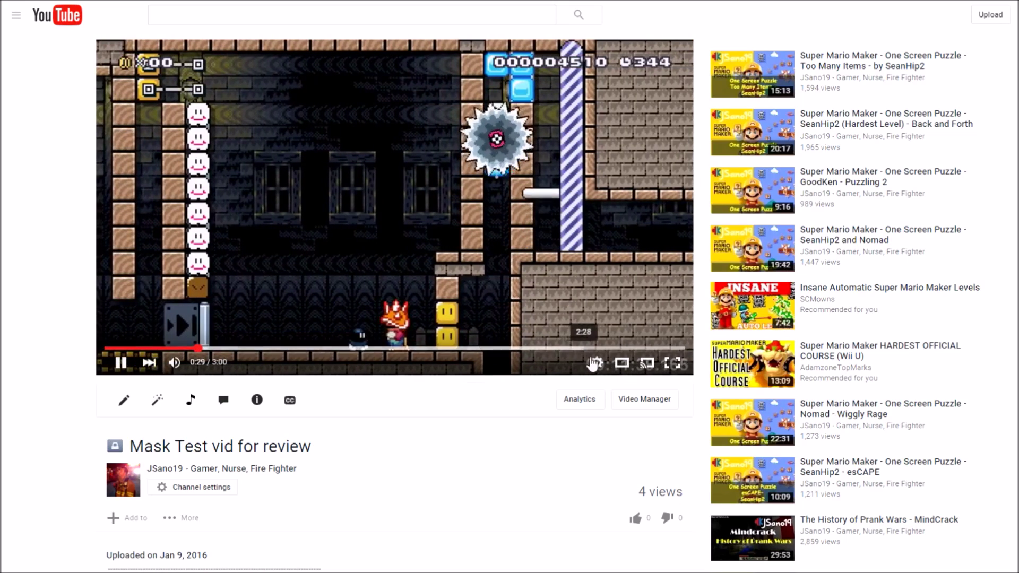
left_click(595, 365)
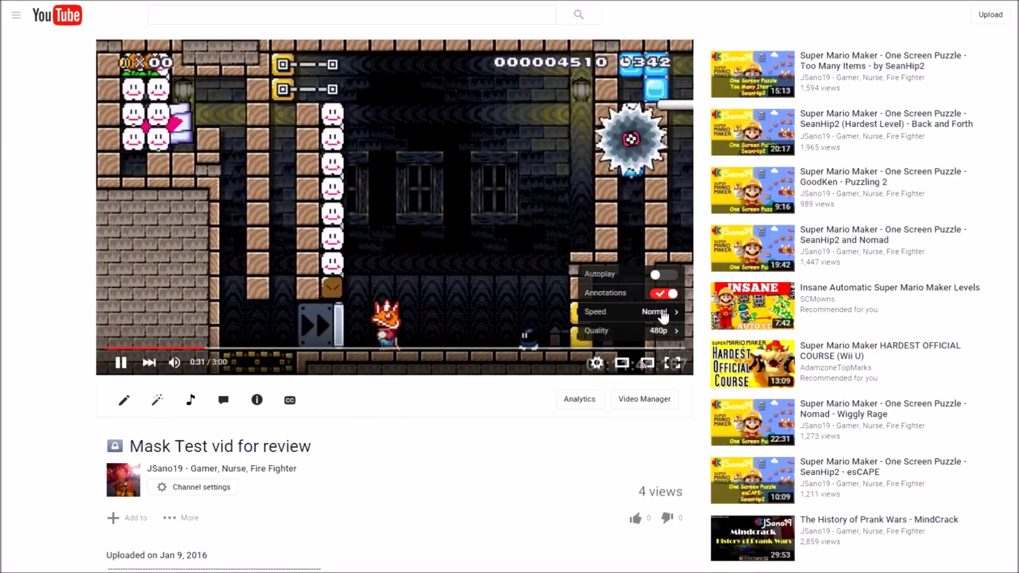
left_click(667, 243)
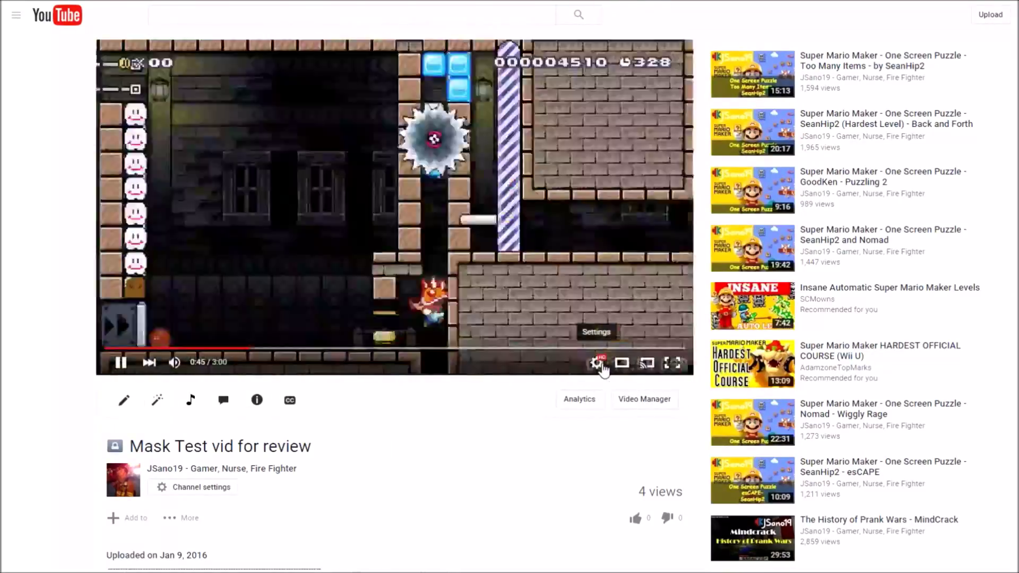
Step: Set the playback speed back to 2 and close the settings menu
left_click(598, 363)
left_click(656, 311)
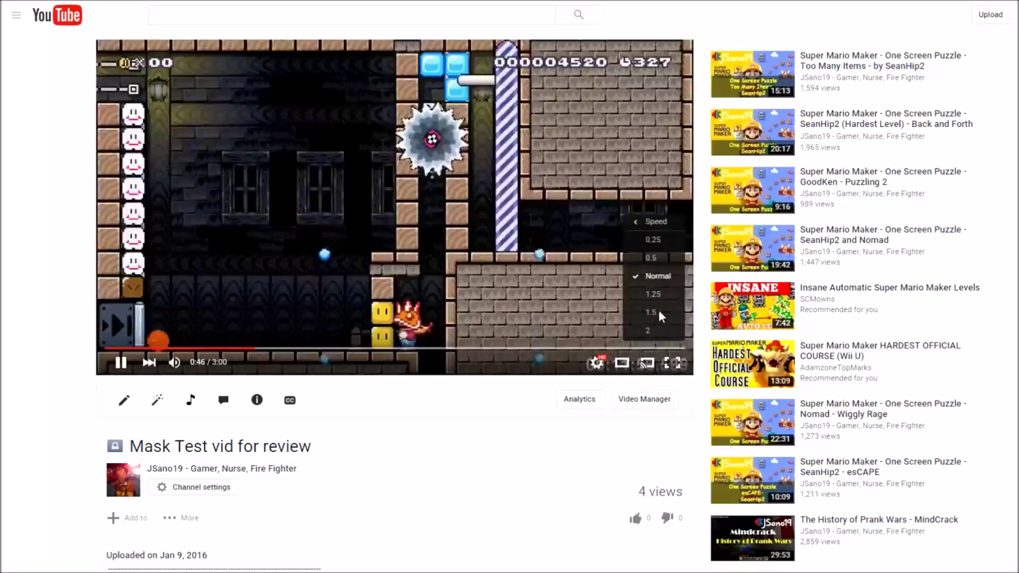
left_click(657, 331)
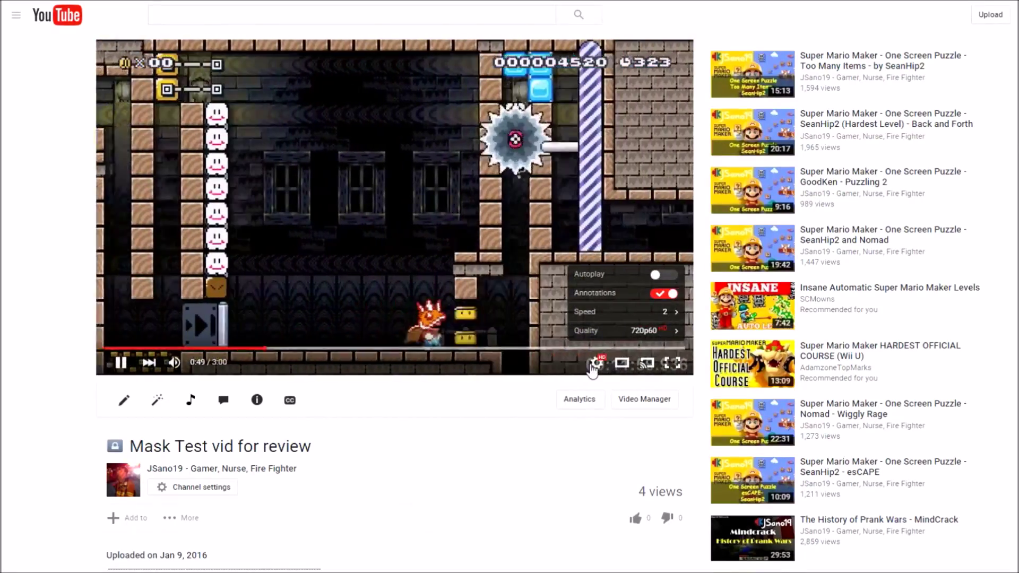
left_click(596, 367)
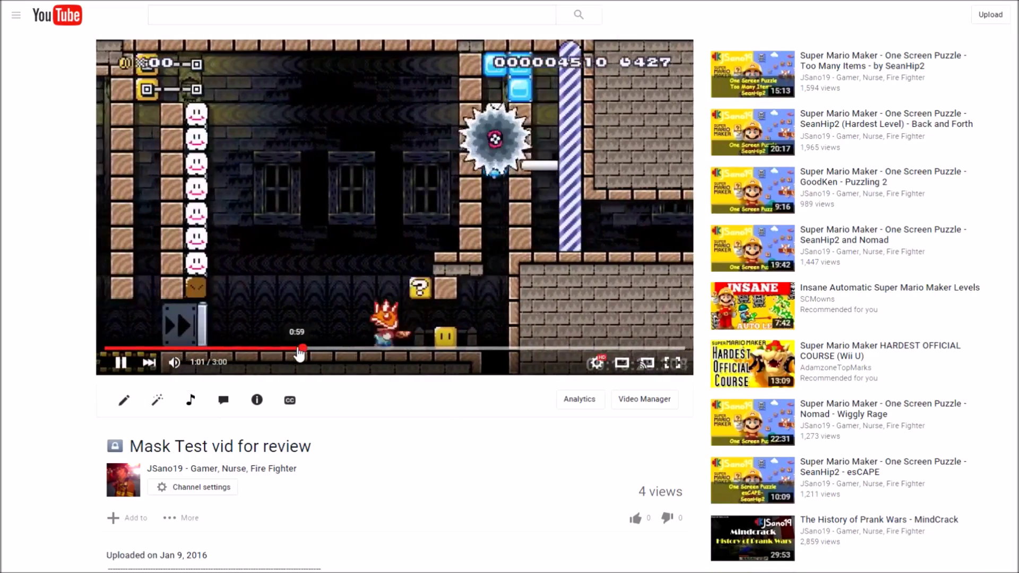
Step: Seek back to about 0:59, resume playback, and watch the Minecraft inventory section fullscreen
left_click(297, 349)
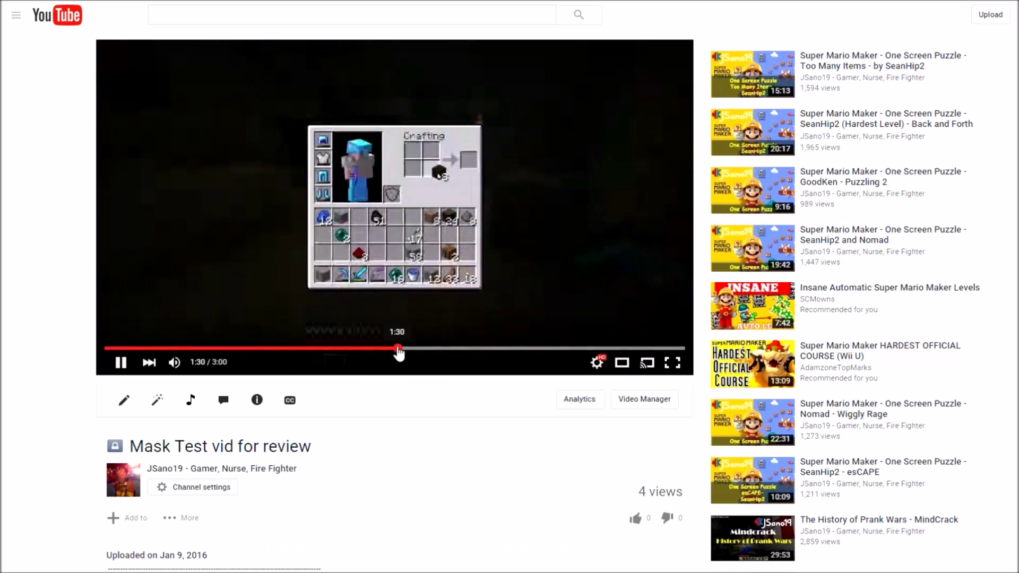
left_click(377, 350)
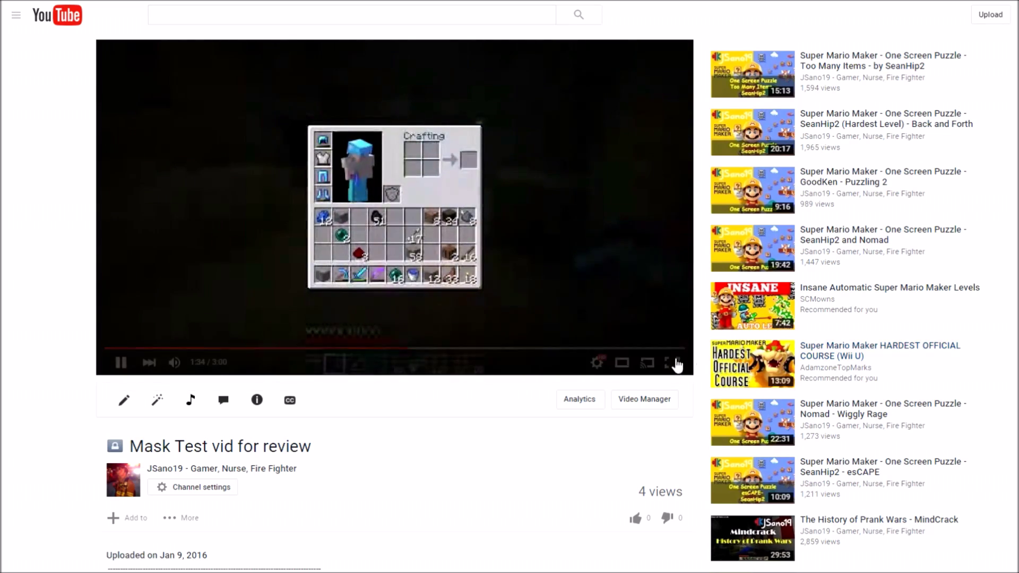
left_click(677, 364)
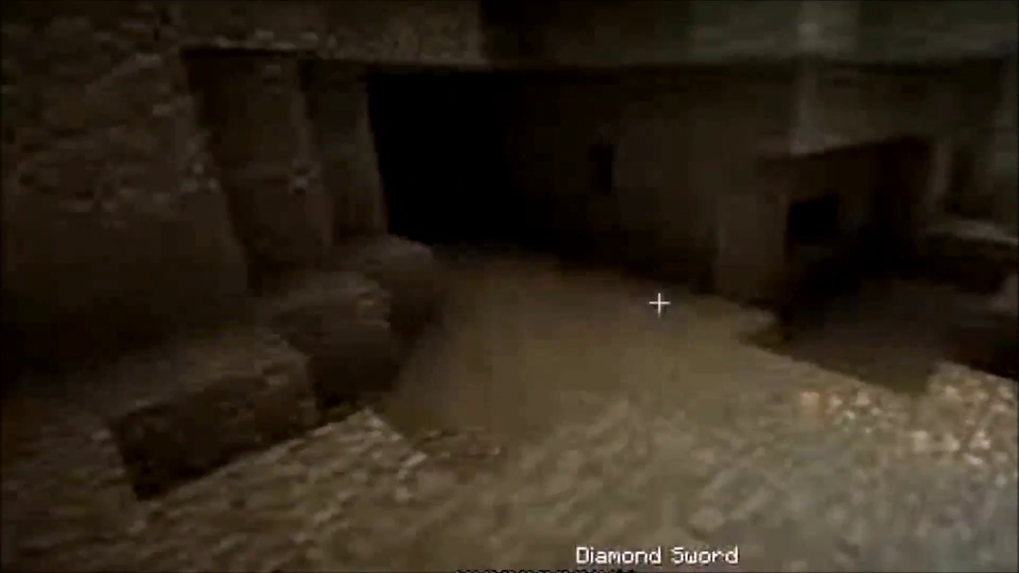
Step: Exit fullscreen, move playback to 1:24, and briefly pause before resuming
key("Escape")
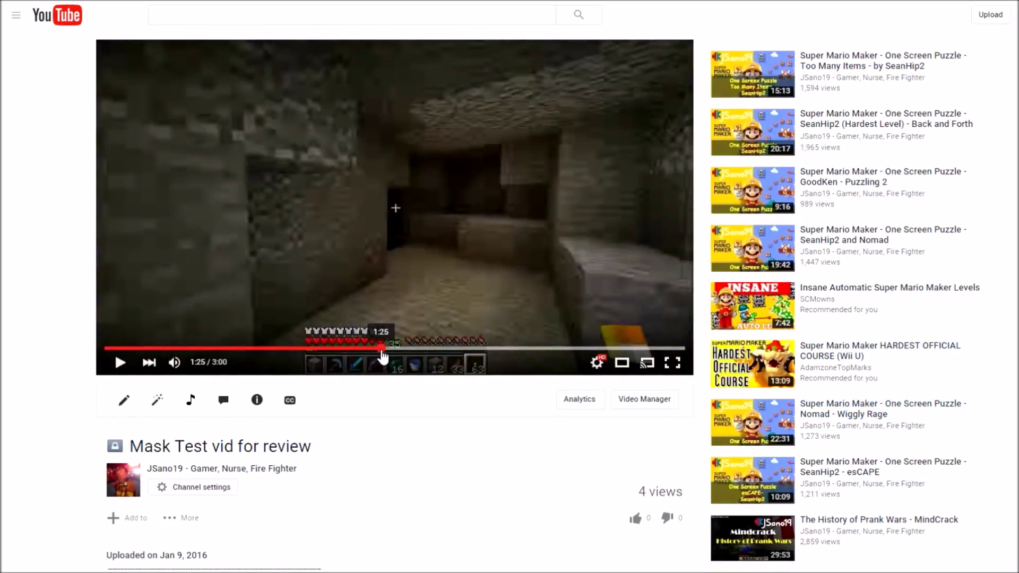
left_click(382, 349)
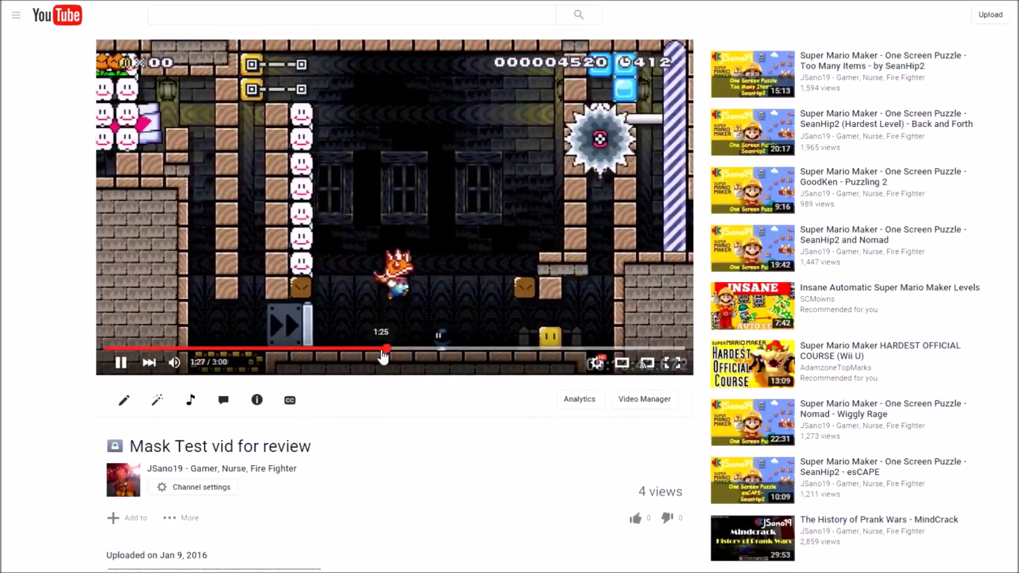
left_click(379, 348)
key("space")
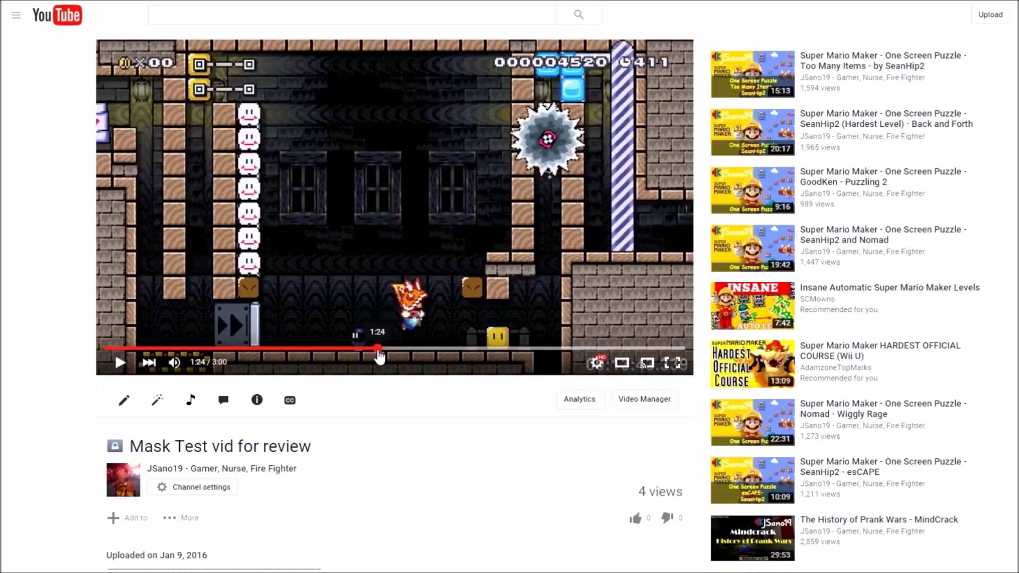
key("space")
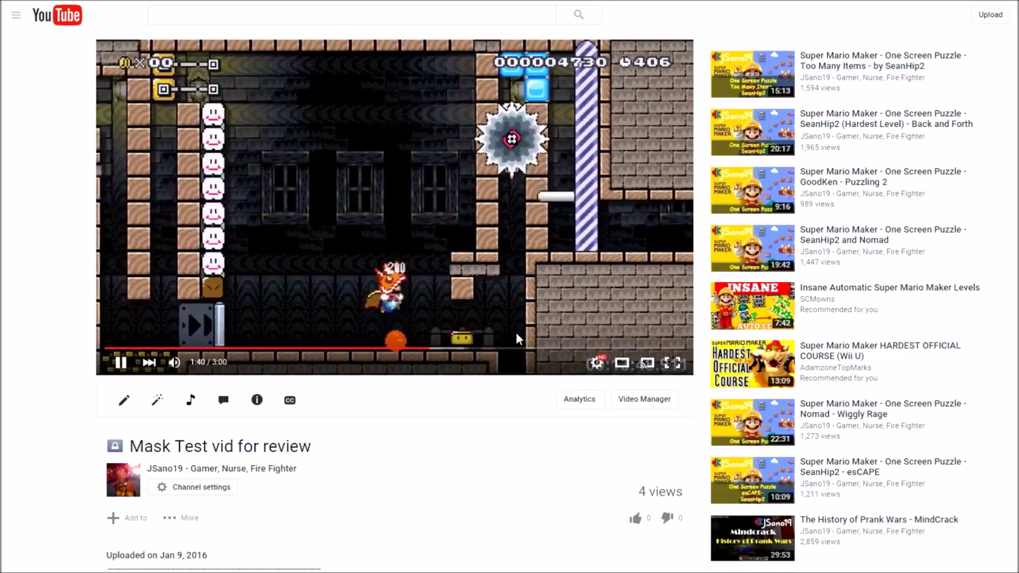
Step: Scrub to about 1:34, then jump back to 0:54 and leave the video playing
left_click_drag(423, 351, 417, 350)
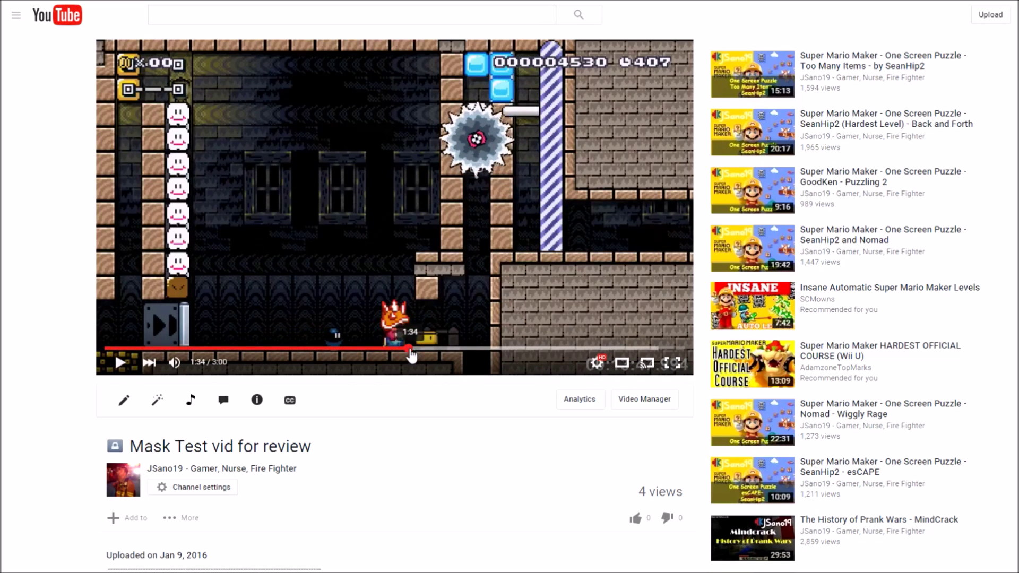
left_click_drag(402, 352, 402, 351)
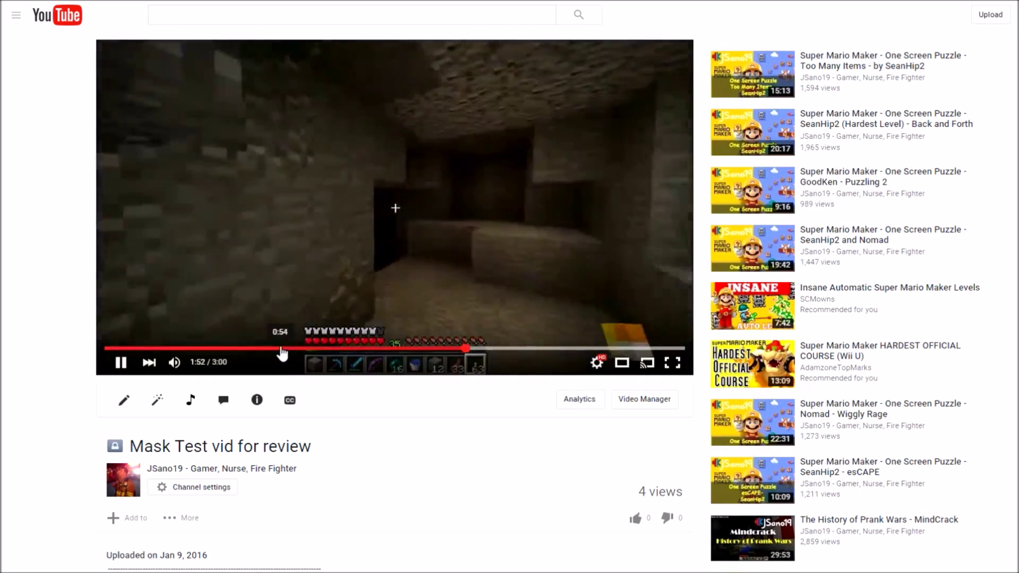
left_click(281, 349)
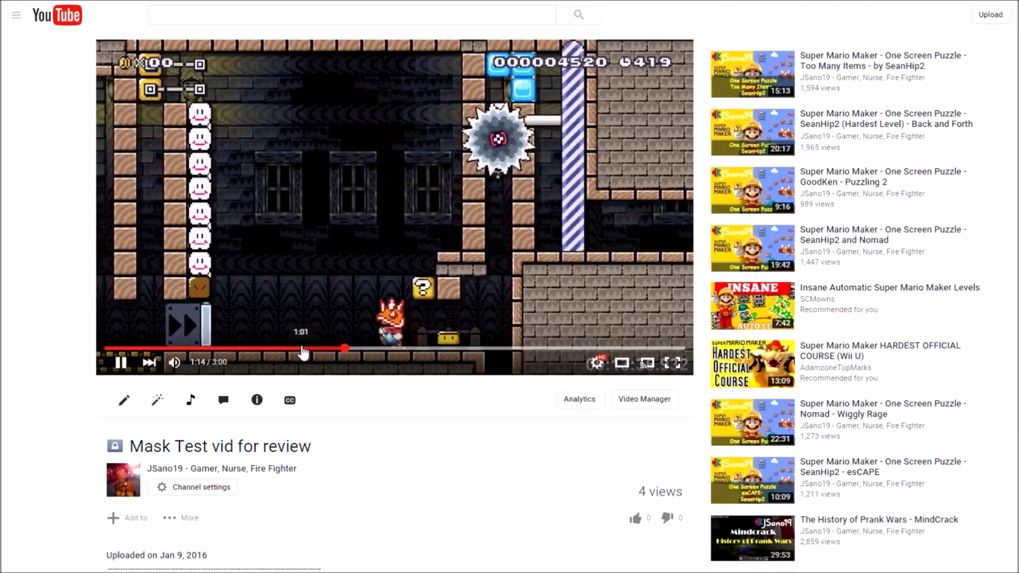
Step: Jump back to about 1:01, then skip ahead to 1:37 in the Minecraft footage
left_click(302, 349)
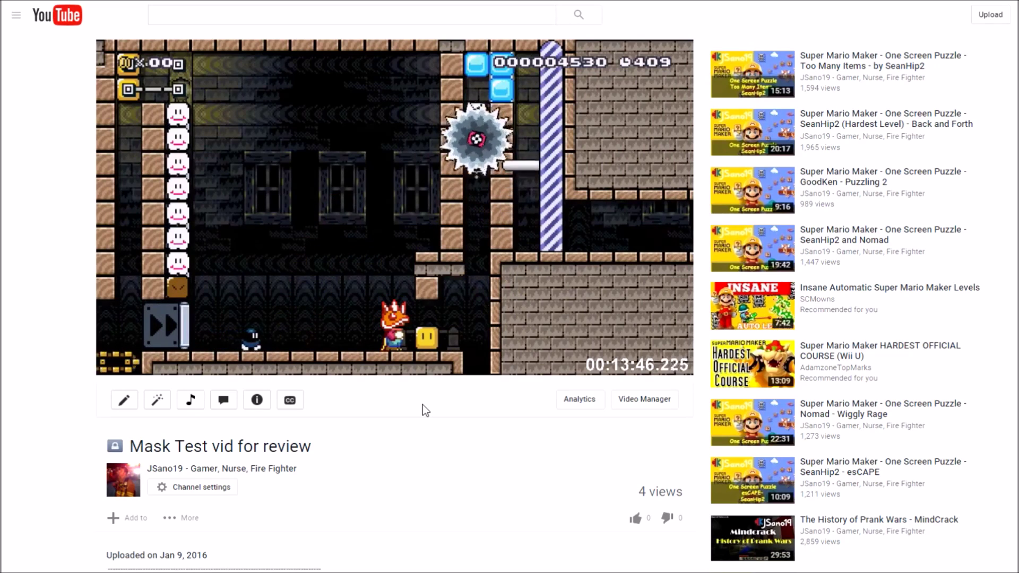
mouse_move(423, 357)
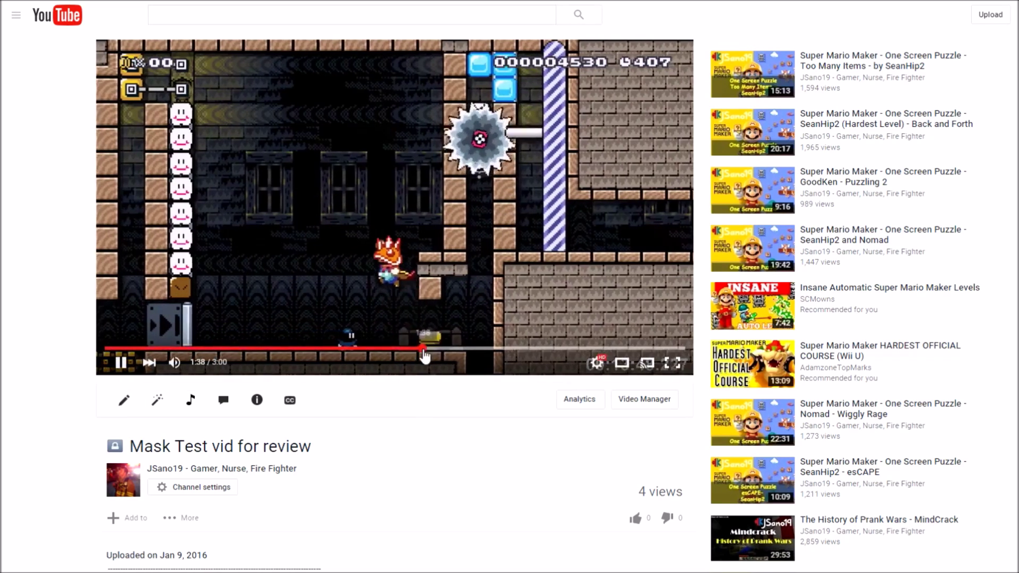
left_click(419, 349)
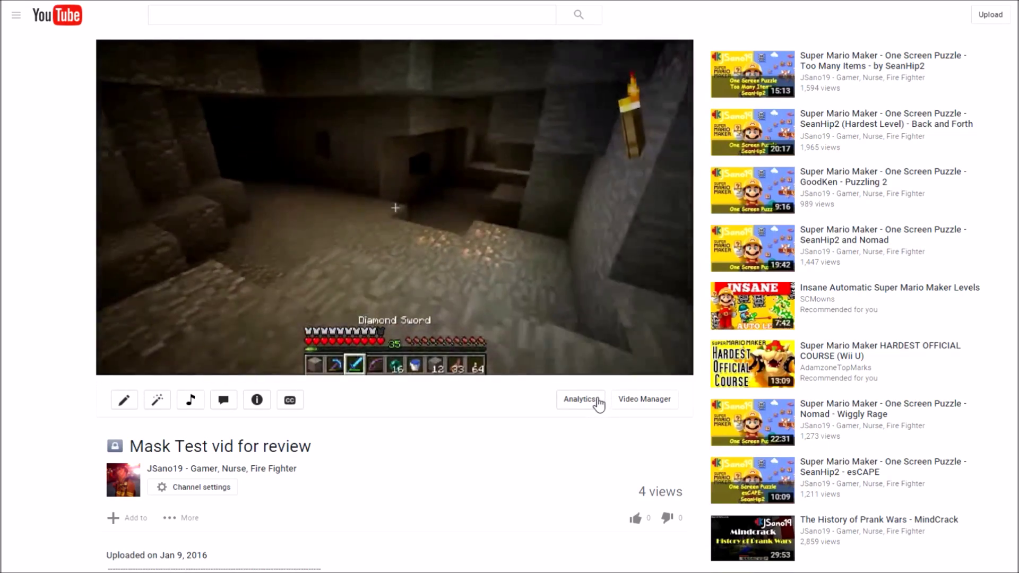
Step: Jump back to 1:01, then 0:33, scrub forward, and pause on the crafting screen at 1:31
mouse_move(329, 295)
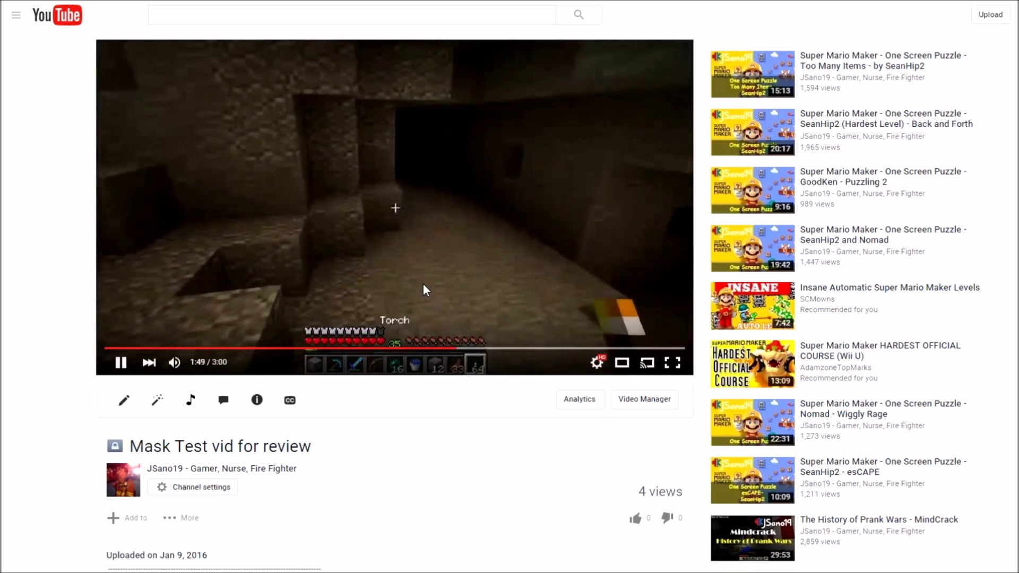
left_click(300, 349)
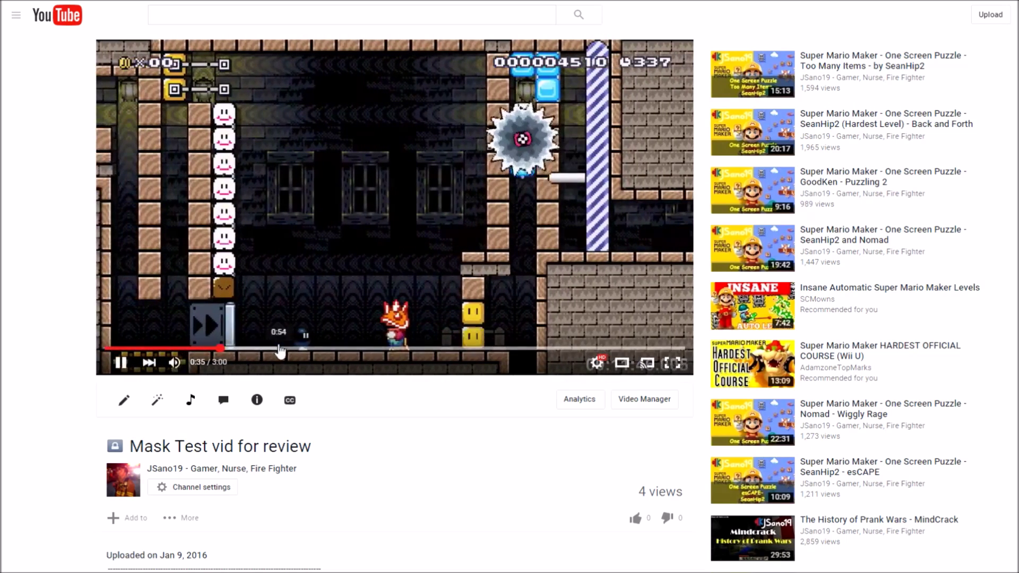
left_click(214, 349)
left_click_drag(215, 355, 220, 354)
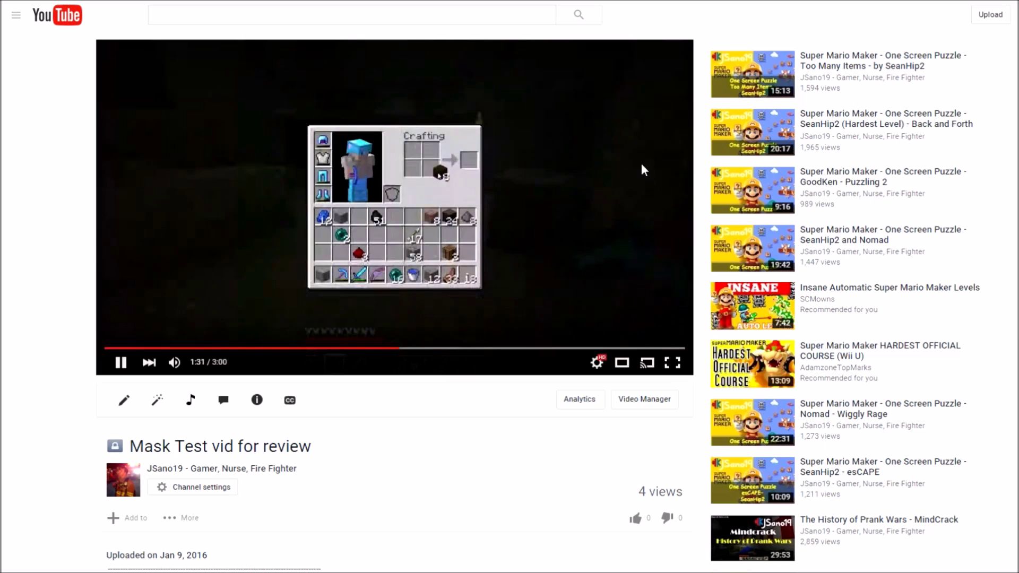
left_click(121, 362)
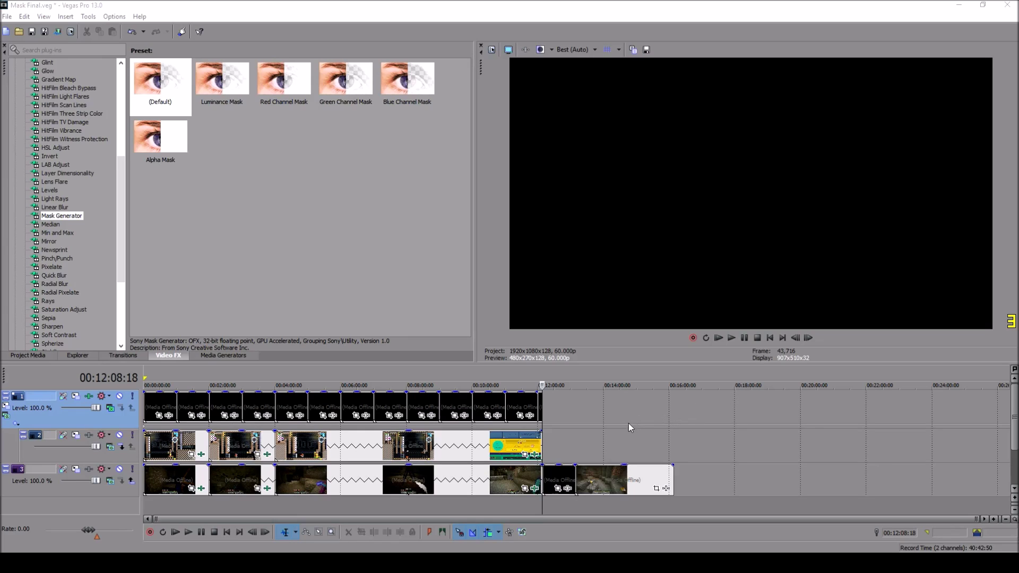
Step: Place the playhead at 00:13:16:16 on track 3, just before the masked transition, and zoom in
left_click(576, 475)
left_click(600, 473)
left_click(642, 479)
left_click(656, 476)
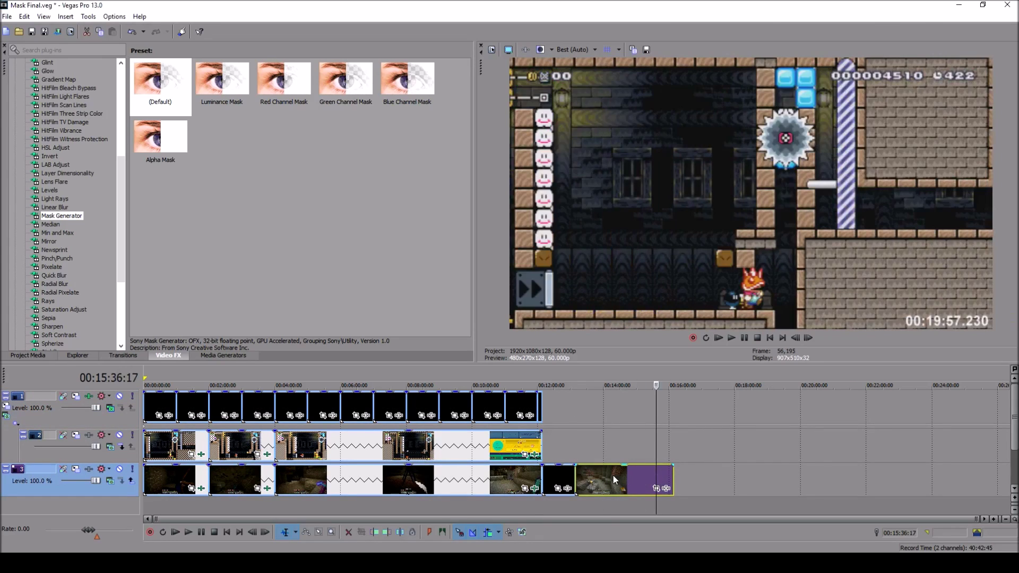
left_click(613, 476)
left_click(590, 479)
left_click(580, 481)
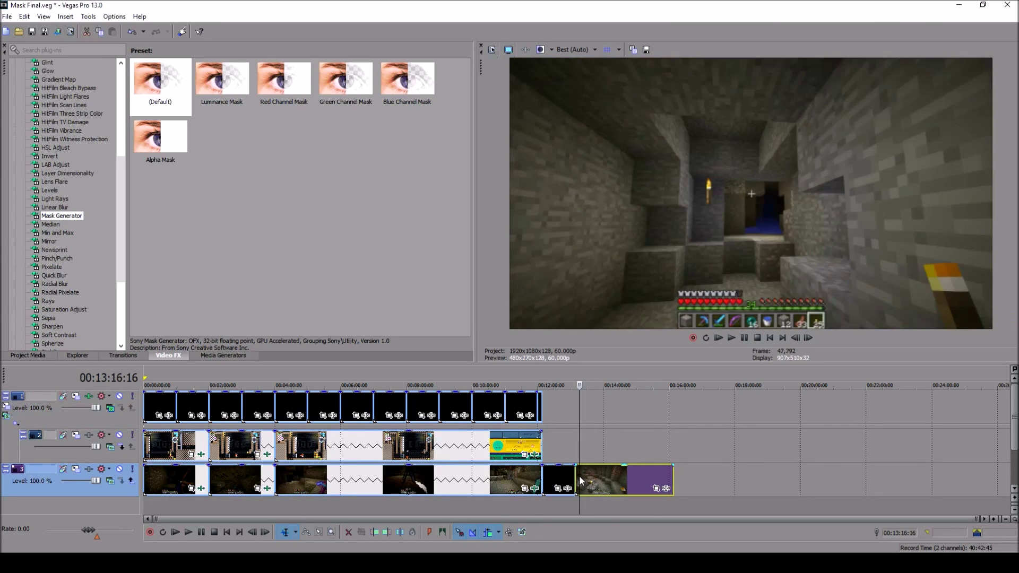
scroll(583, 477, "up", 10)
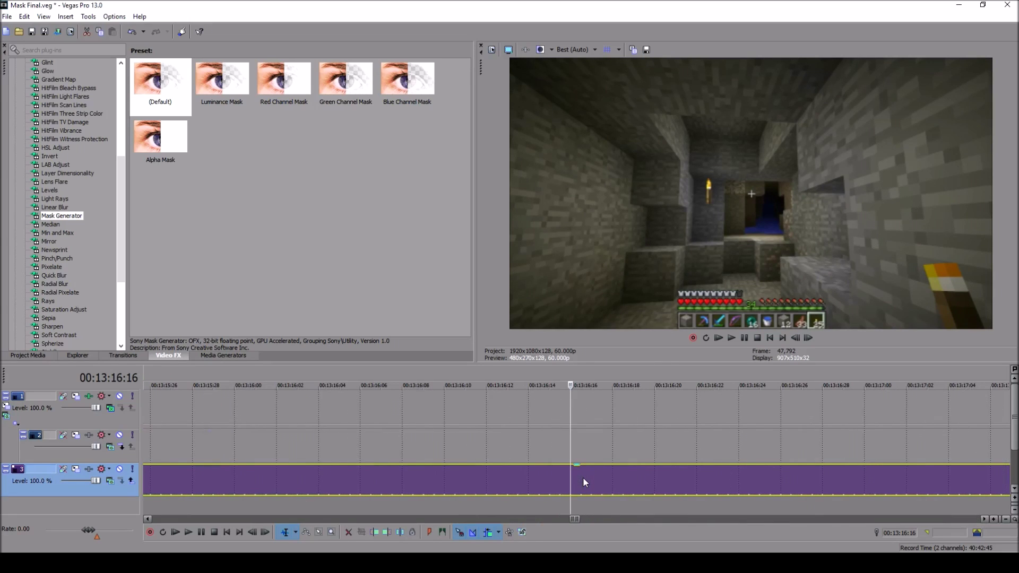
Step: Play the transition through 00:13:17:00 and zoom out to see all tracks
key("space")
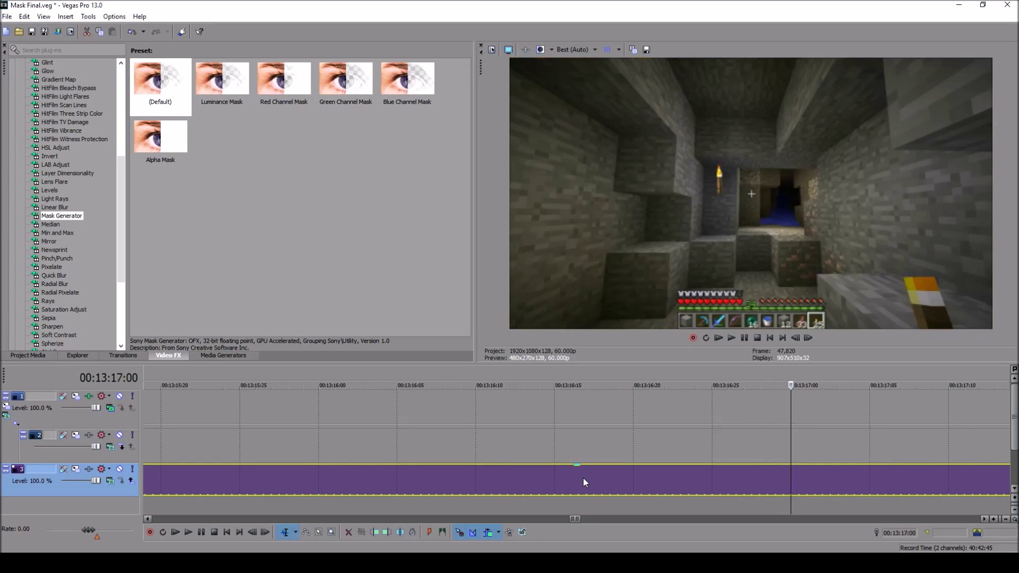
scroll(543, 450, "down", 10)
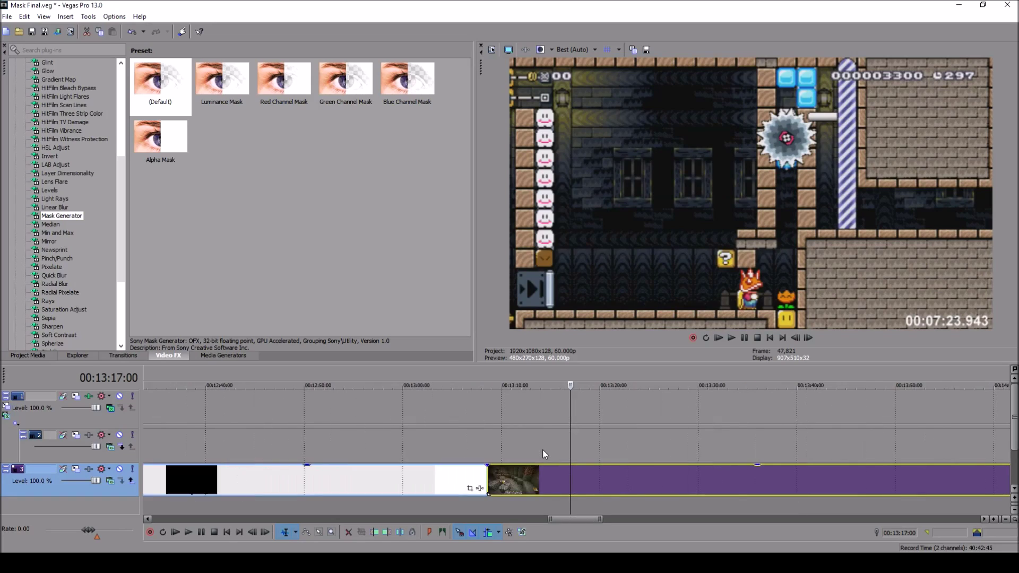
mouse_move(647, 468)
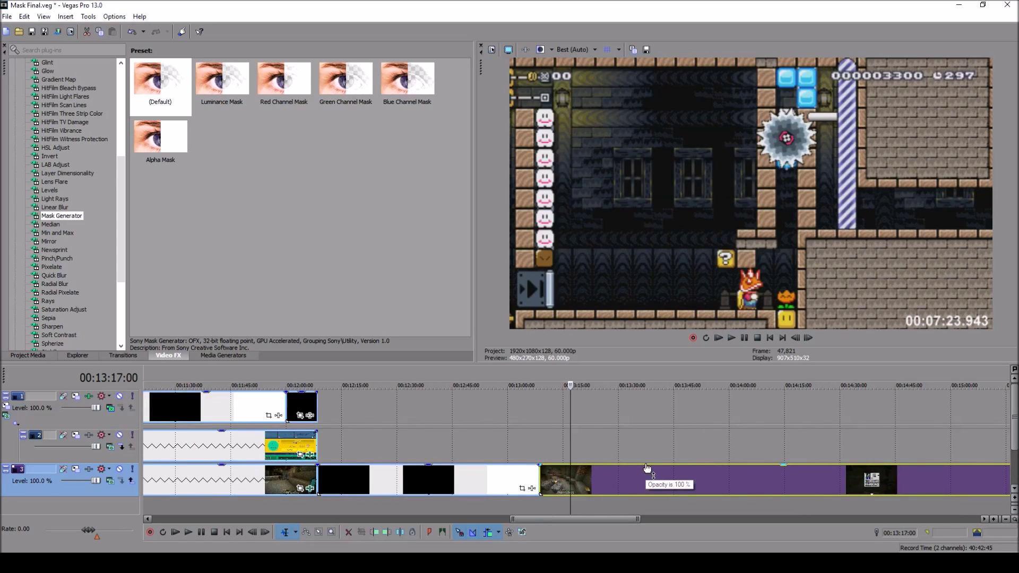